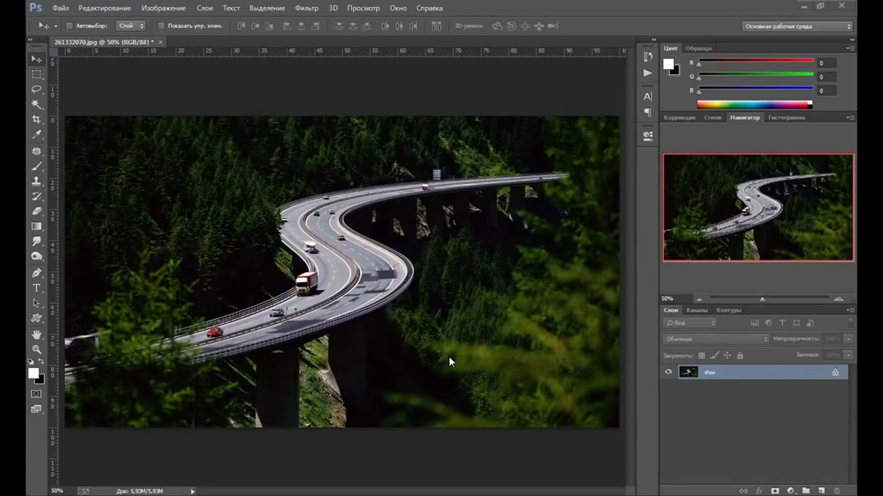
Step: Duplicate the photo to 'Слой 1', add a white layer mask, and select the Gradient tool
key("ctrl+j")
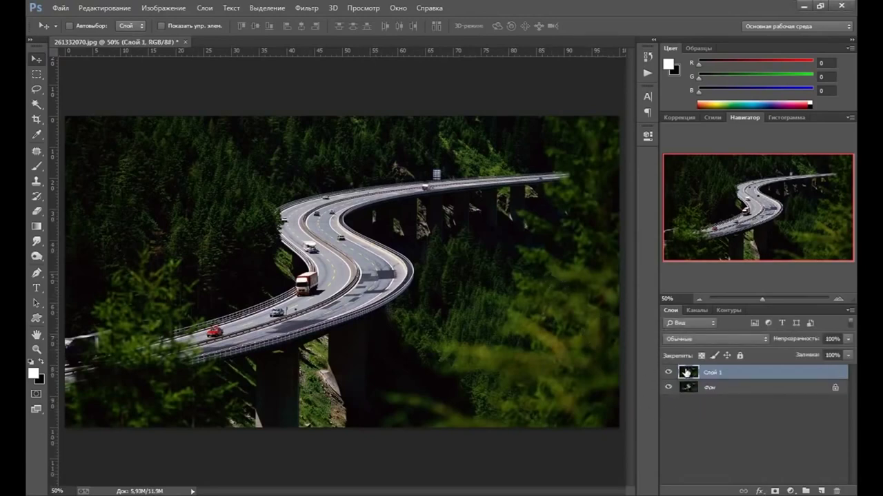
left_click(775, 491)
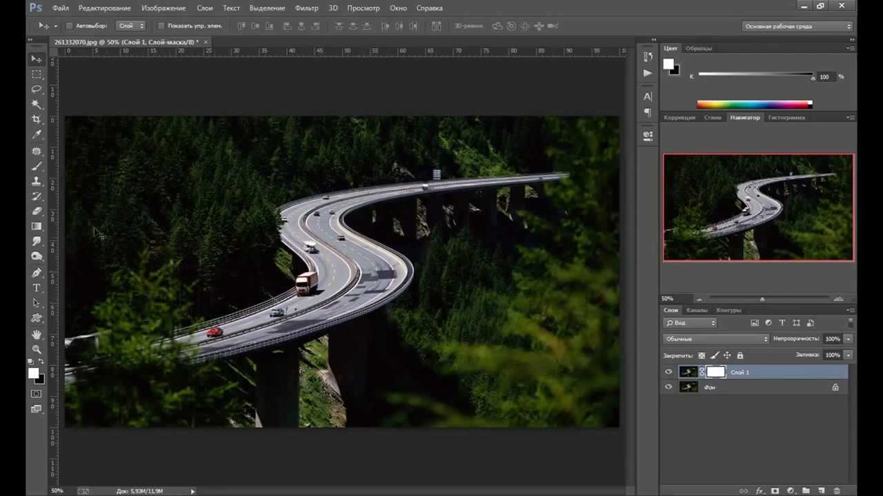
left_click(38, 227)
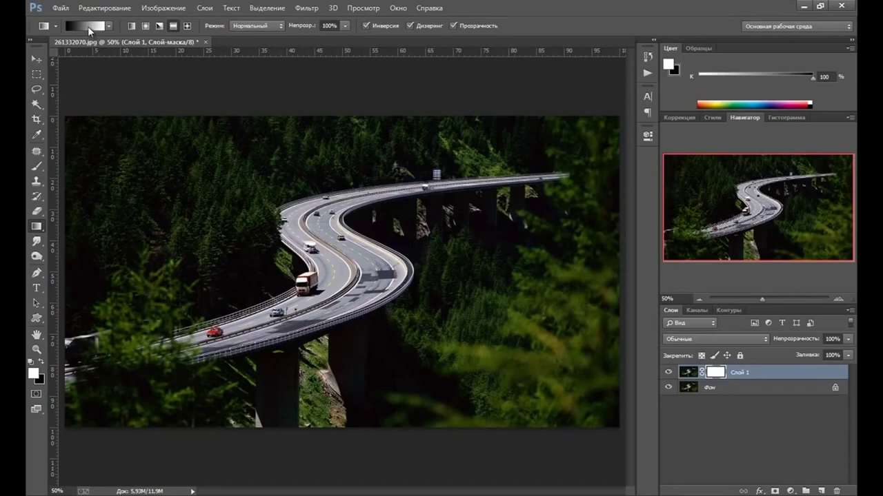
Step: Use a reversed, reflected Foreground to Background gradient
left_click(88, 26)
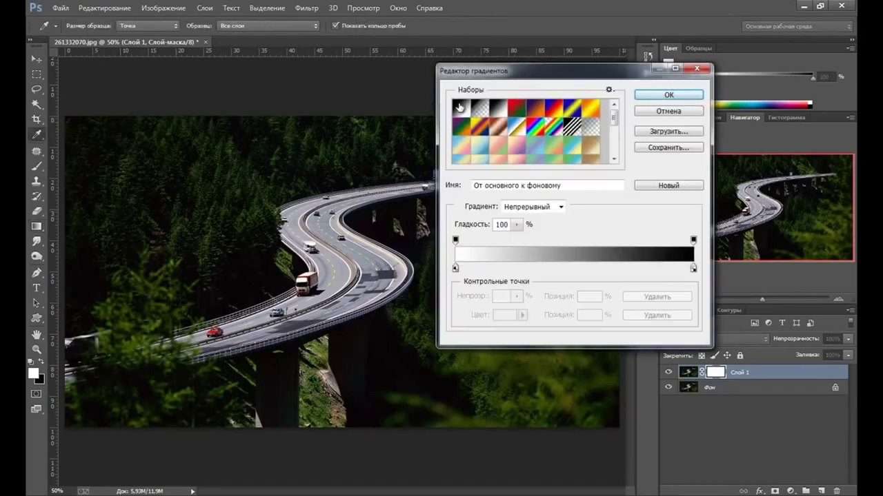
left_click(662, 100)
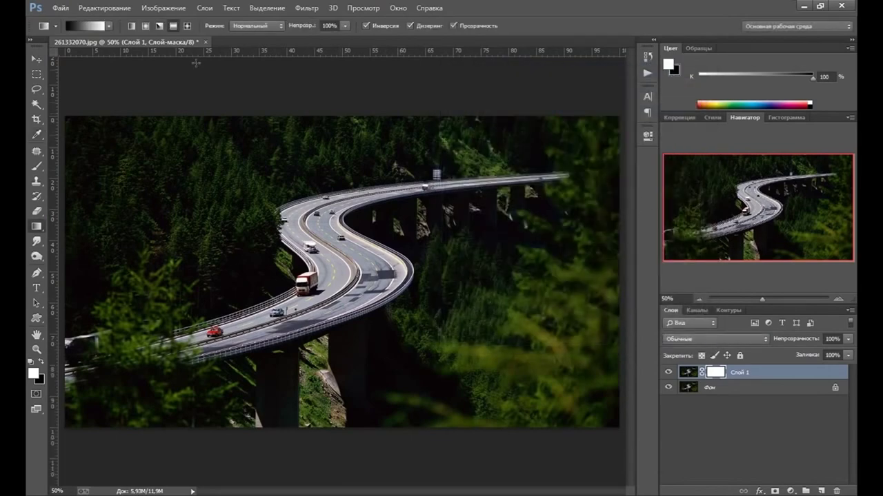
left_click(173, 26)
left_click(367, 26)
Step: Drag a vertical reflected gradient over the road on the mask, then target the layer's pixels
left_click_drag(343, 300, 343, 383)
left_click_drag(343, 383, 342, 382)
left_click(688, 372)
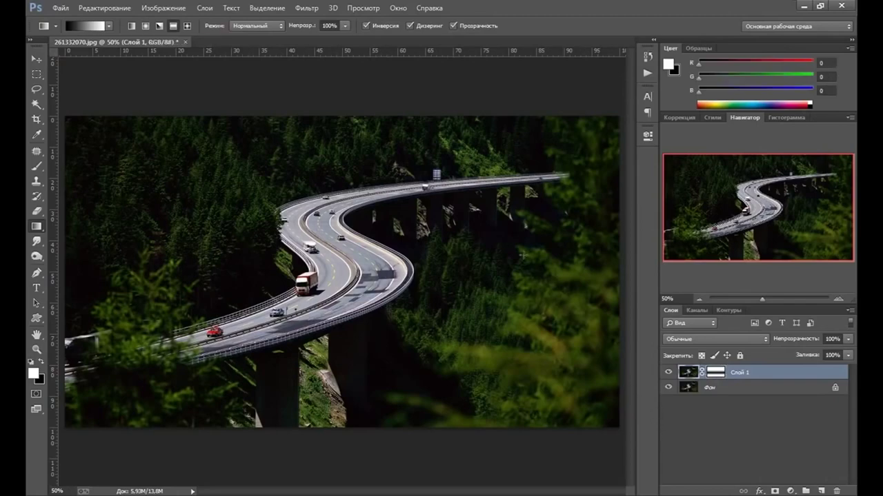
Step: Open Lens Blur with the Layer Mask as its depth map source
left_click(307, 8)
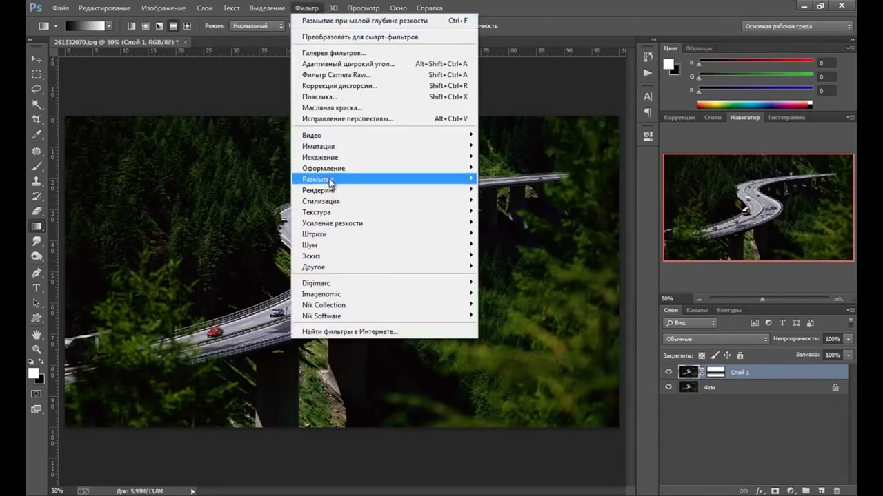
mouse_move(317, 179)
left_click(536, 319)
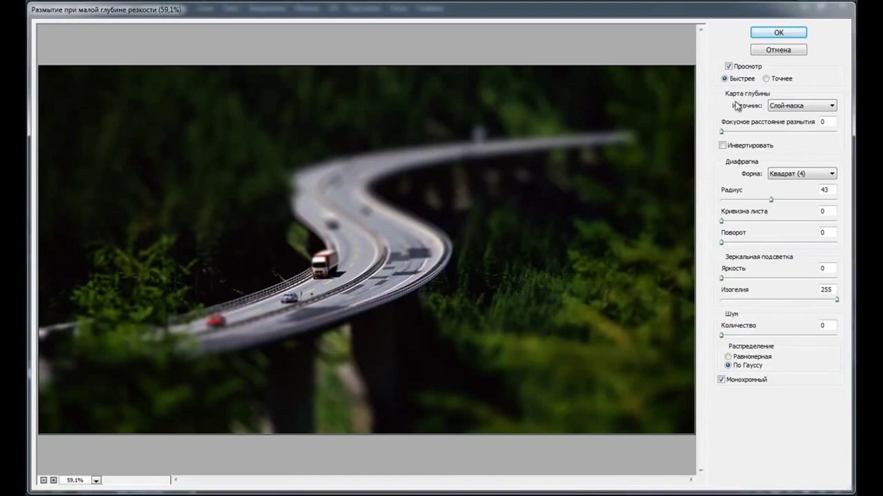
left_click(784, 113)
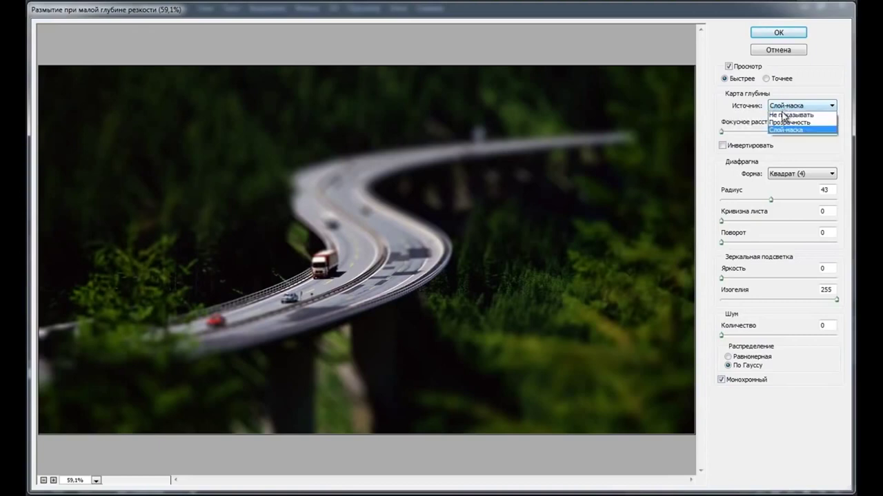
left_click(786, 131)
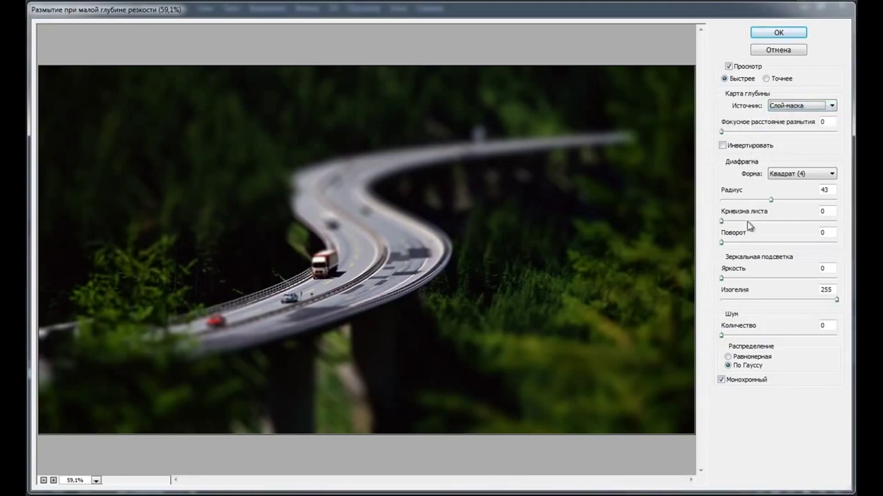
Step: Try Lens Blur radii of 15, 31 and 51, settling on 35
left_click_drag(770, 199, 738, 200)
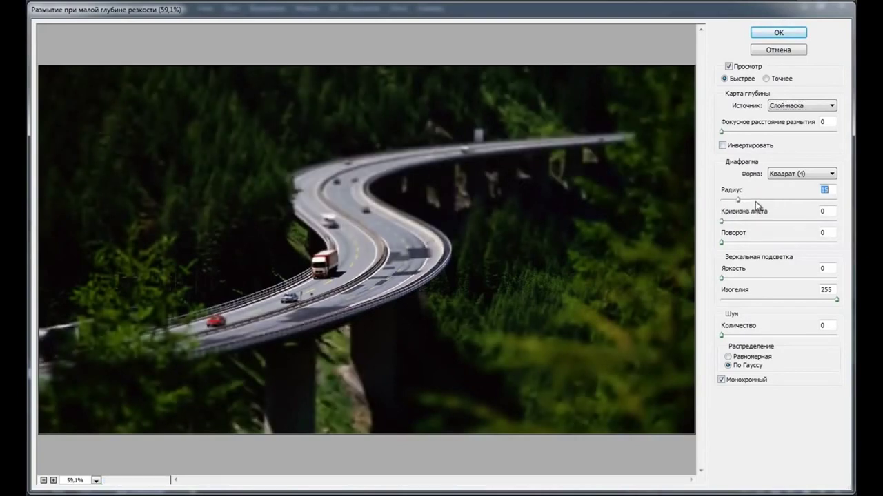
left_click(756, 200)
left_click(780, 200)
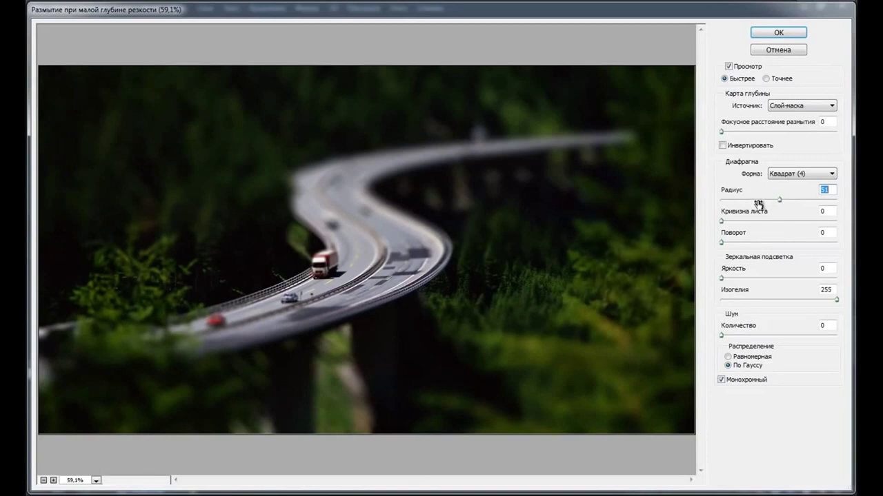
left_click(762, 200)
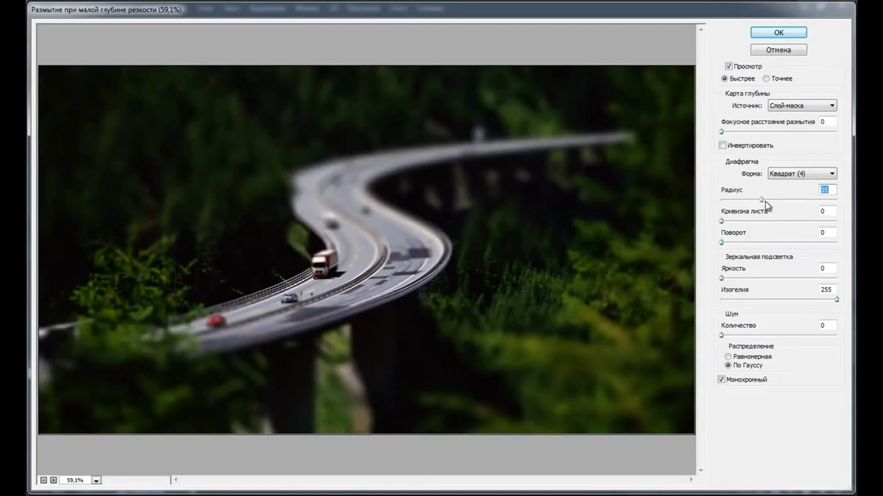
Step: Set the Lens Blur radius to 40 with a Hexagon (6) iris shape
left_click_drag(763, 200, 767, 200)
left_click(800, 180)
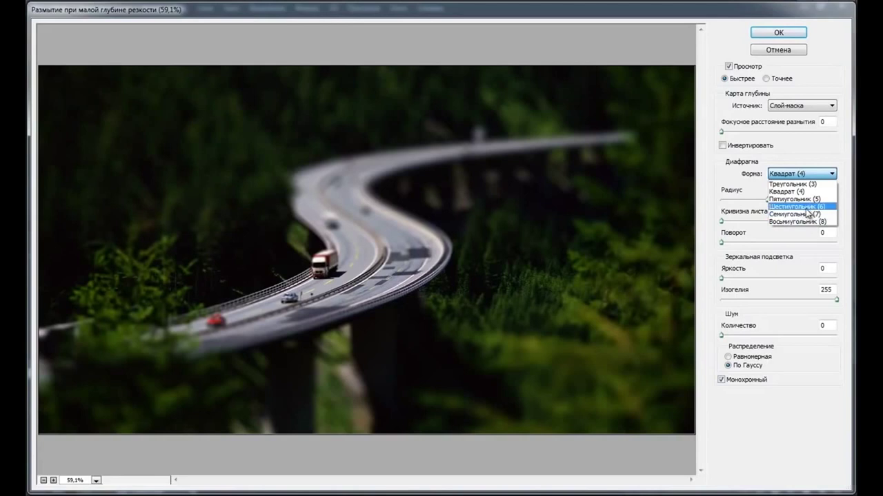
left_click(806, 207)
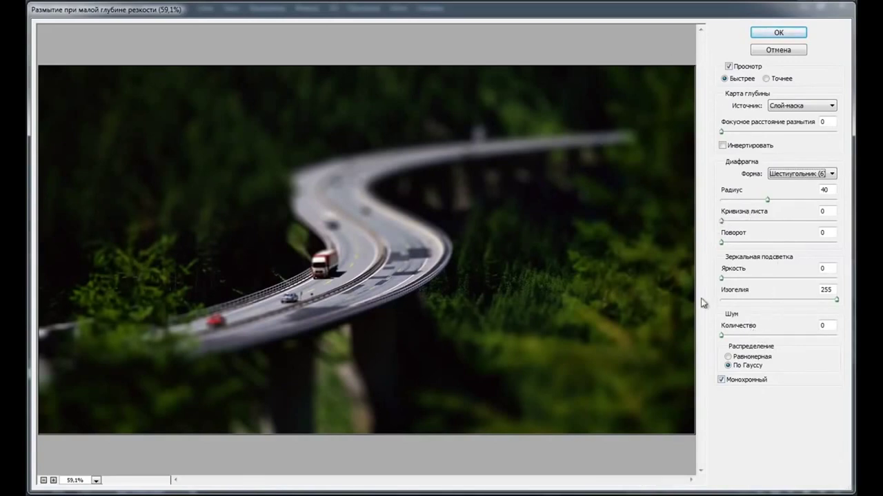
Step: Confirm the Lens Blur so it renders the miniature effect onto 'Слой 1'
left_click(777, 35)
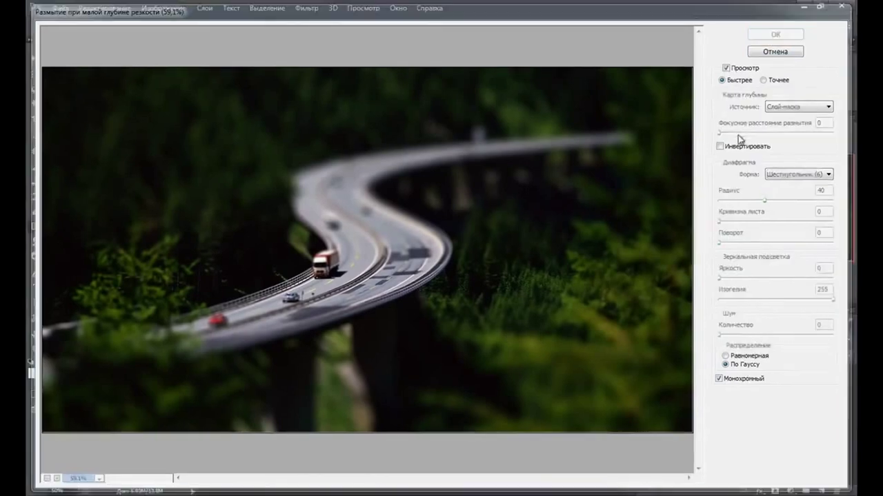